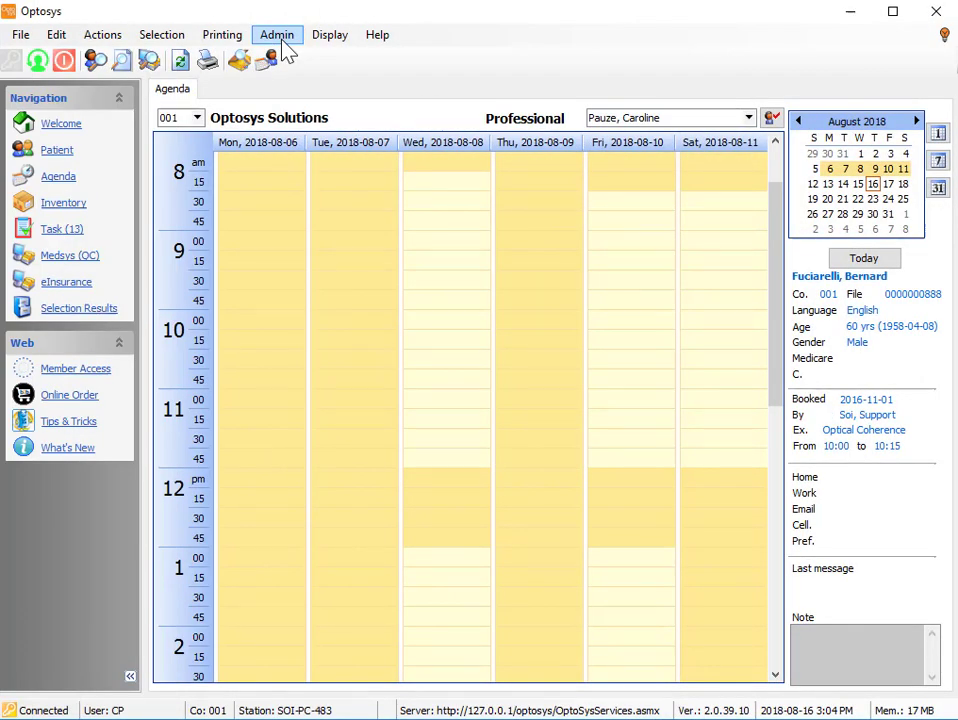
# Open the optometrist user's Electronic Signature tab under Admin > Application > Users
pyautogui.click(278, 42)
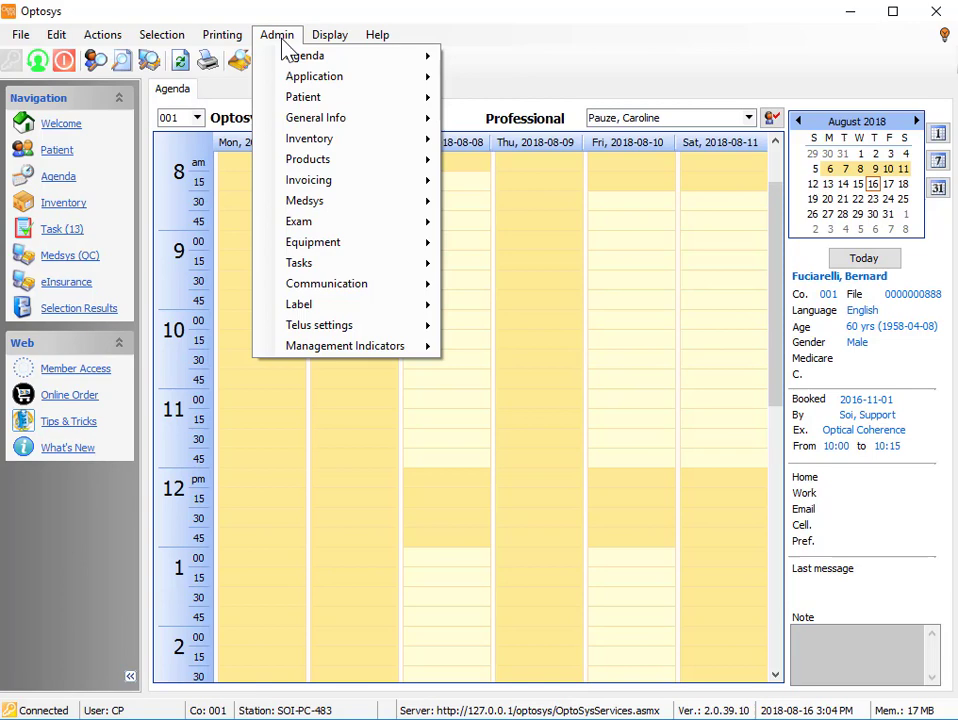
pyautogui.moveTo(299, 80)
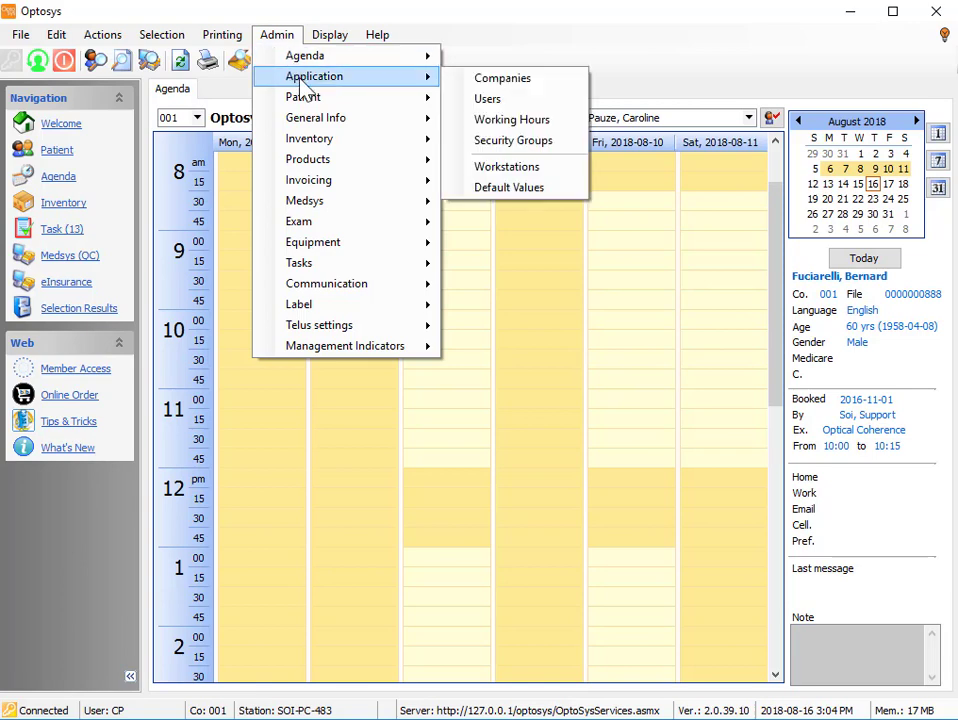
pyautogui.click(522, 108)
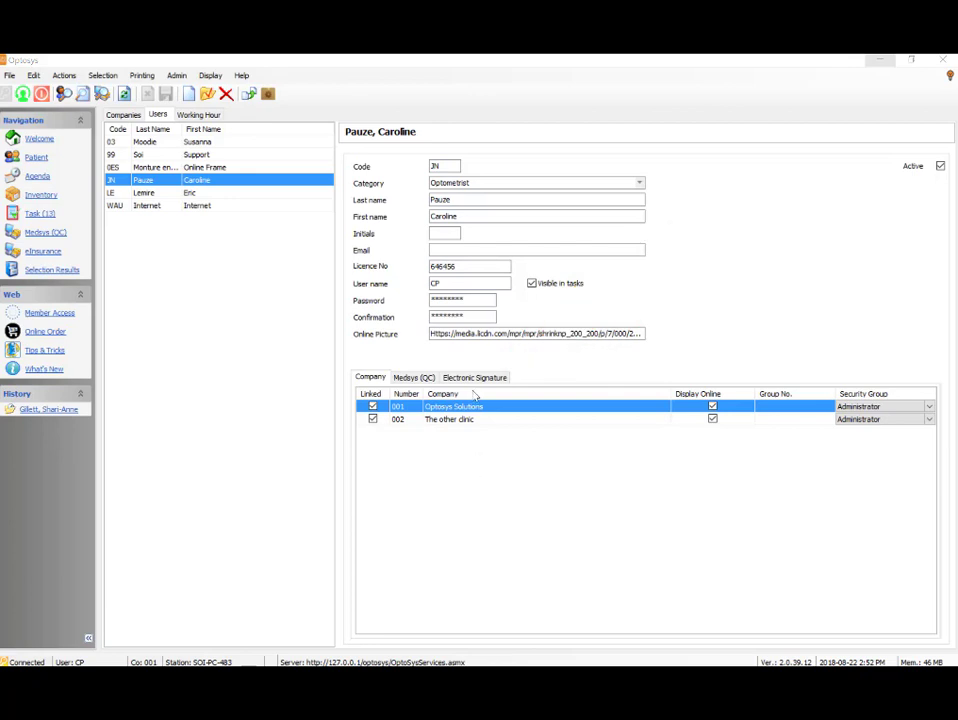
pyautogui.click(475, 377)
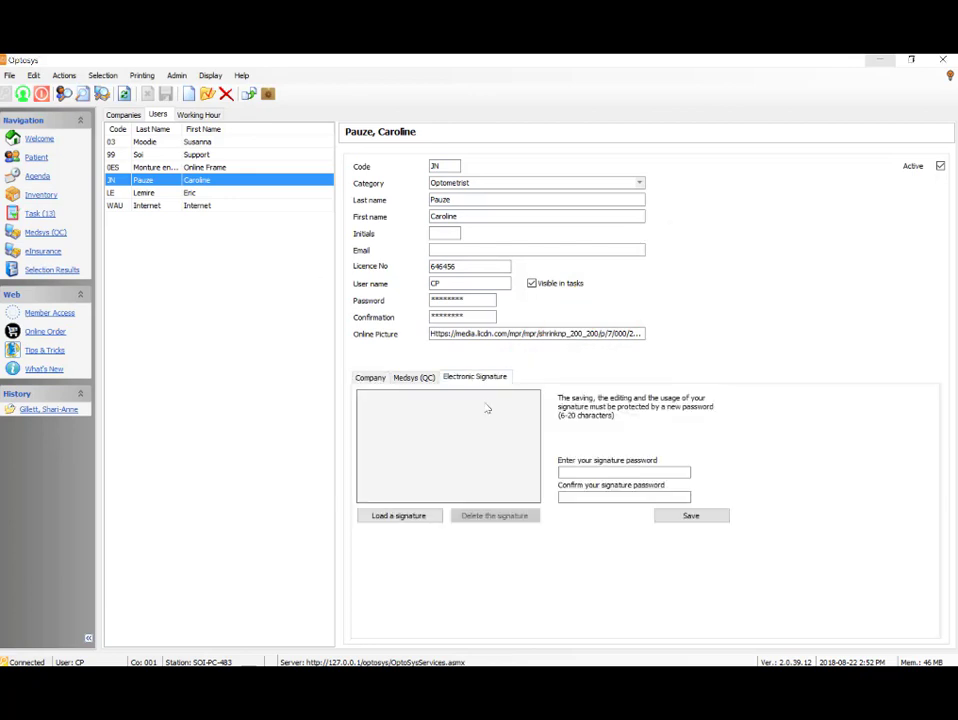
# Load Capture.JPG from the IMAGES folder as the user's signature image
pyautogui.click(397, 517)
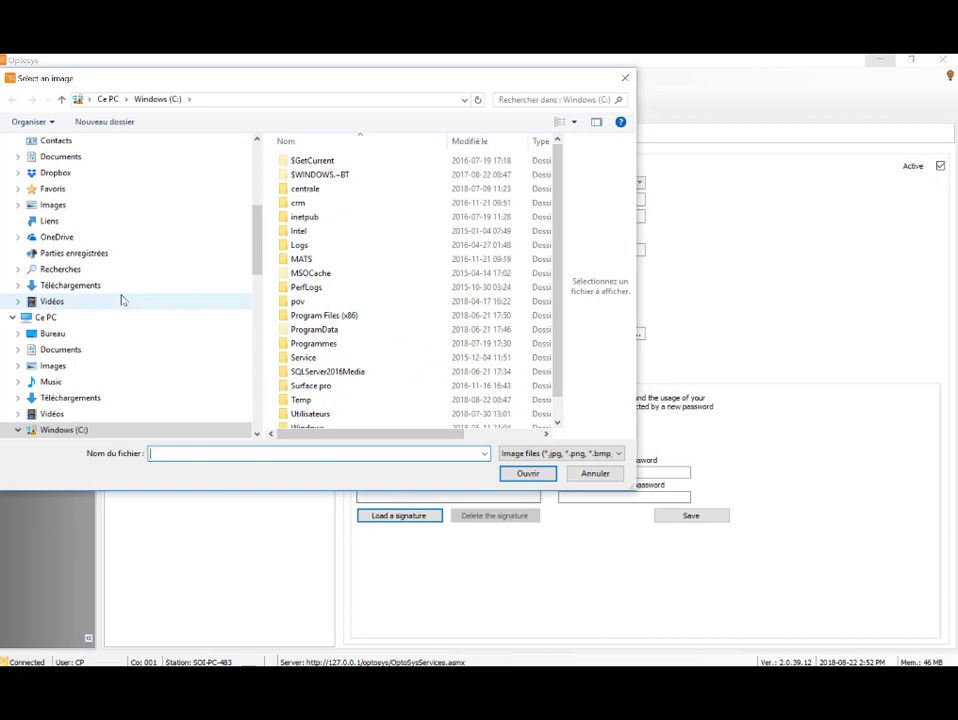
pyautogui.click(88, 350)
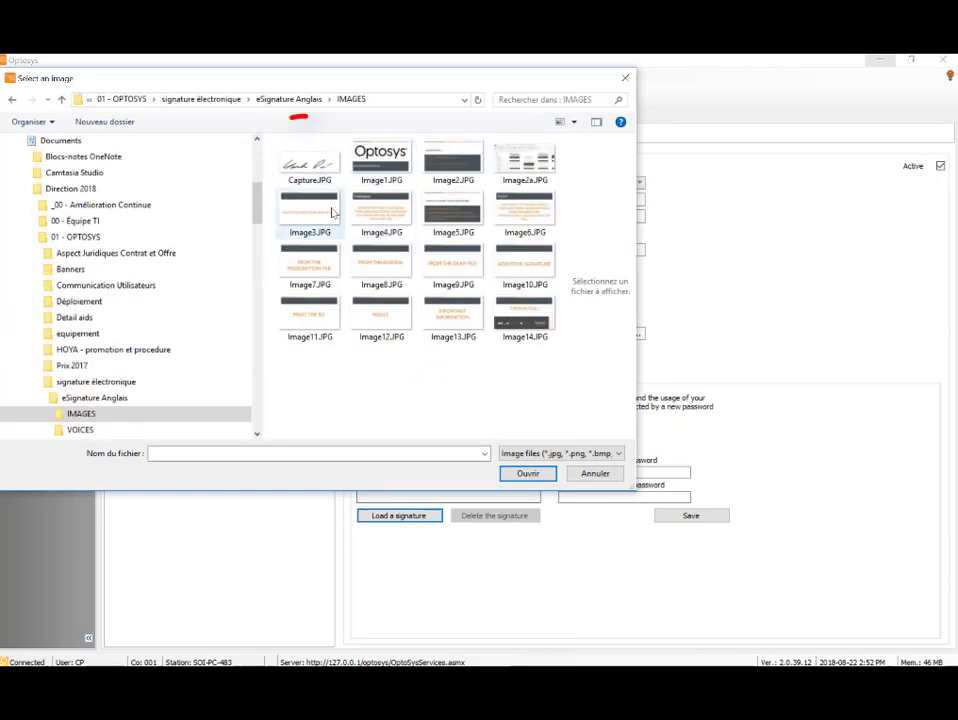
pyautogui.click(310, 165)
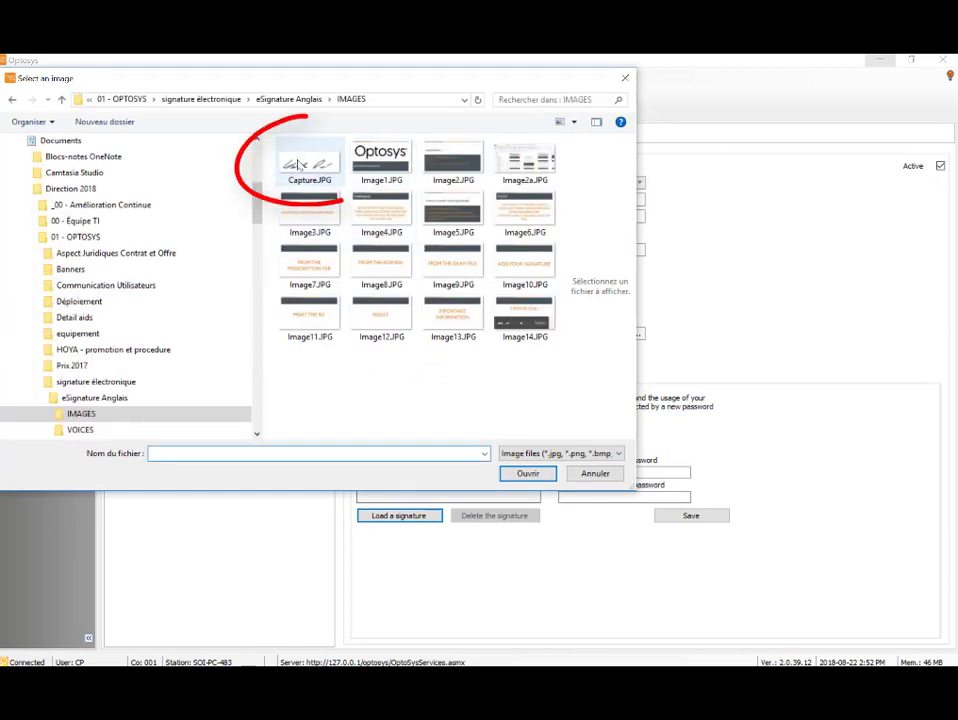
pyautogui.click(527, 476)
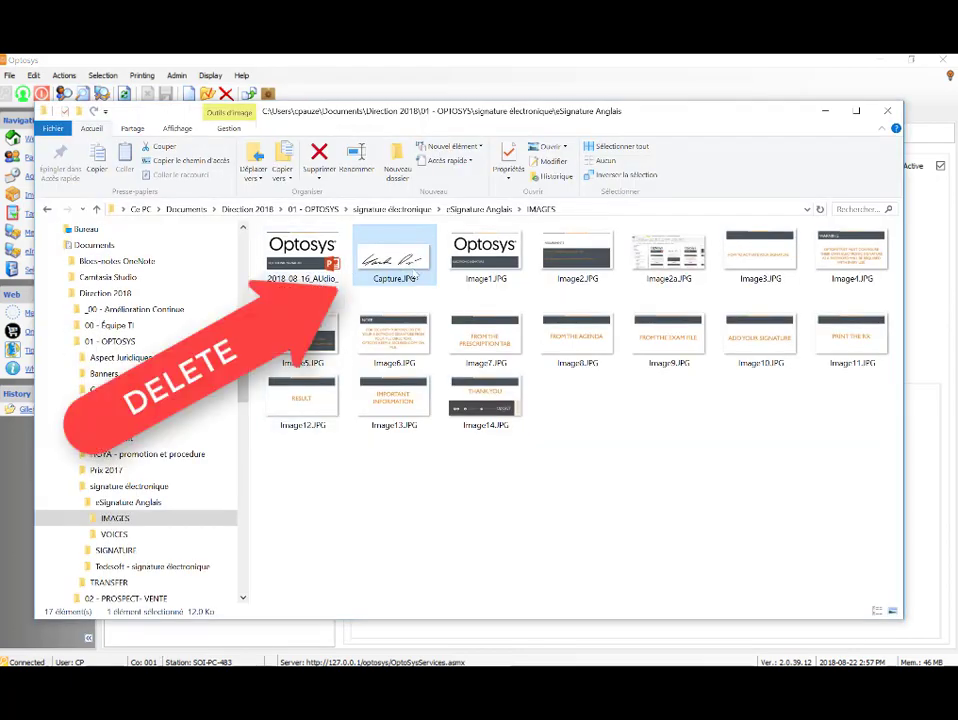
# Delete the selected Capture.JPG file from the IMAGES folder in File Explorer
pyautogui.press('Delete')
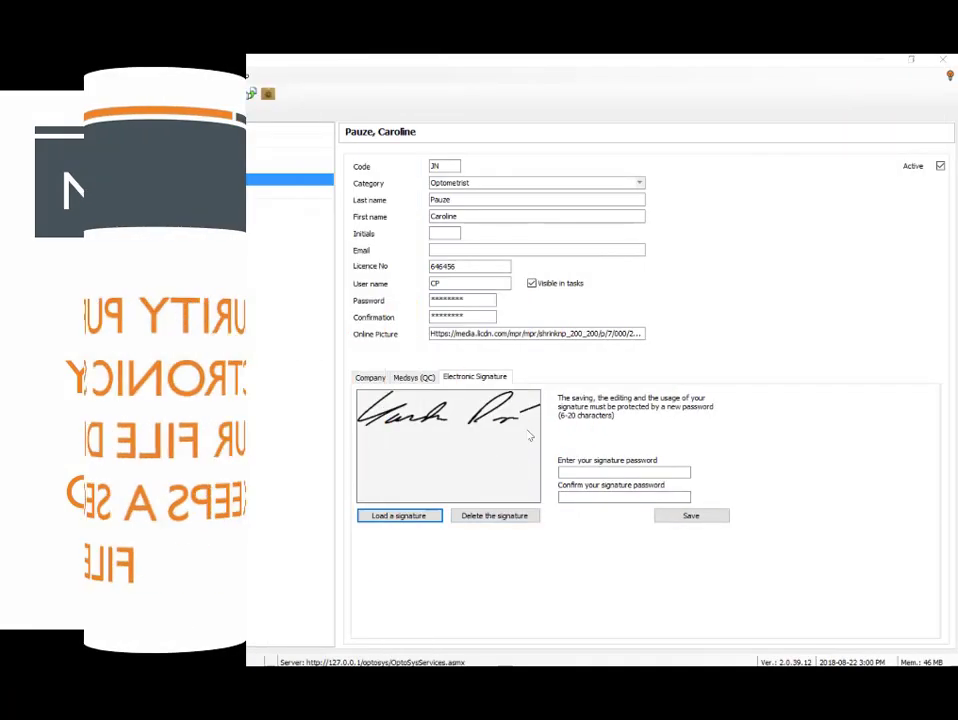
# Enter a signature password for the loaded signature and save it
pyautogui.click(586, 476)
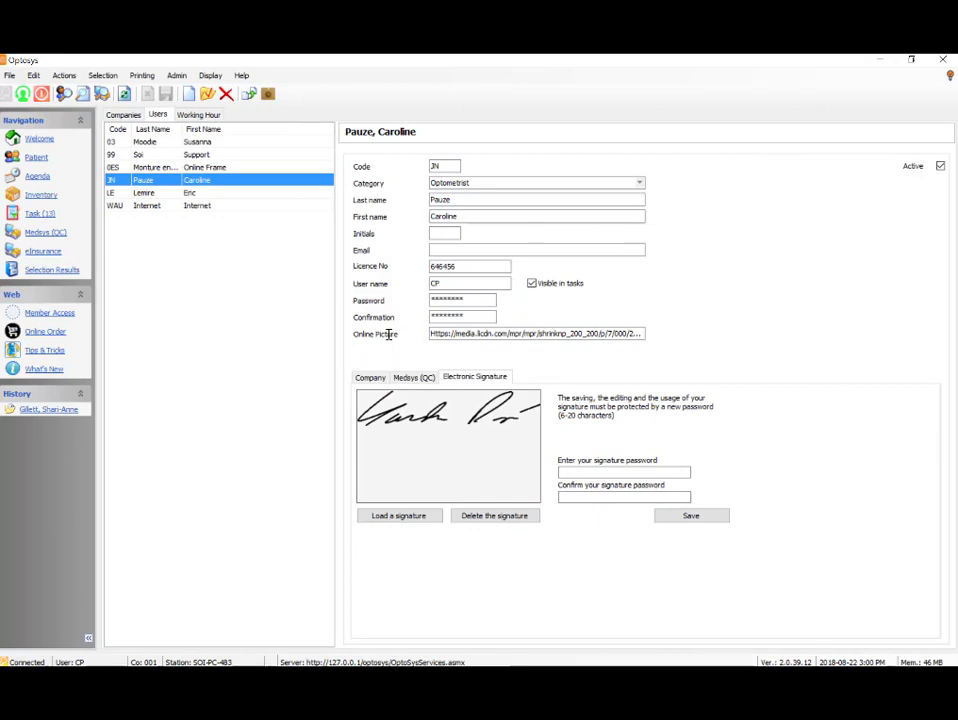
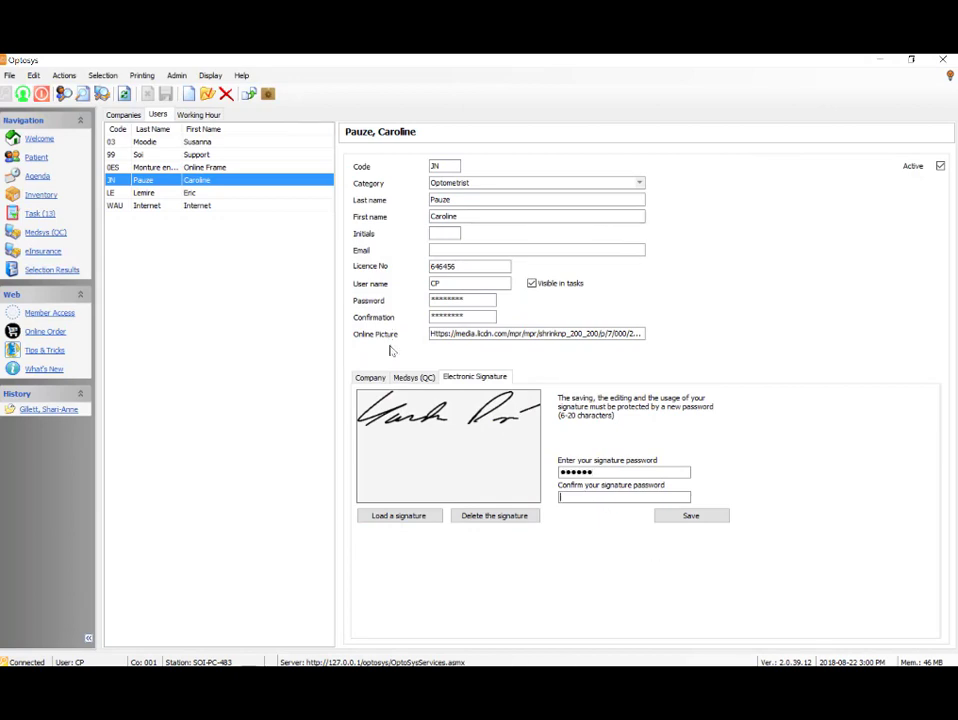
pyautogui.click(660, 515)
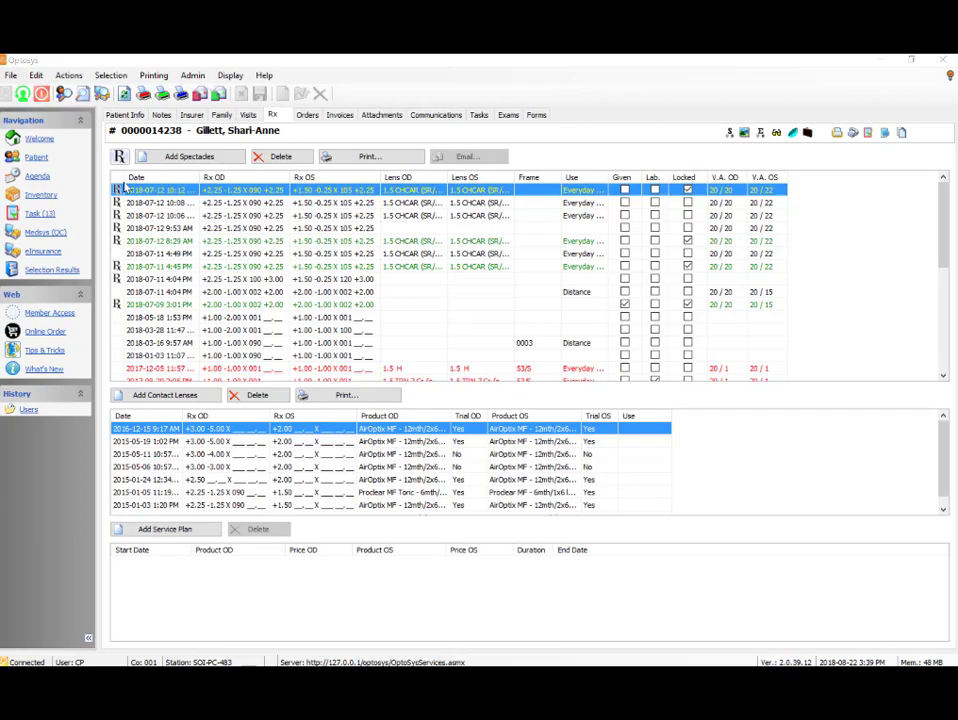
# Add a new spectacle Rx and decline to reuse the 2018-07-12 Rx values
pyautogui.click(189, 156)
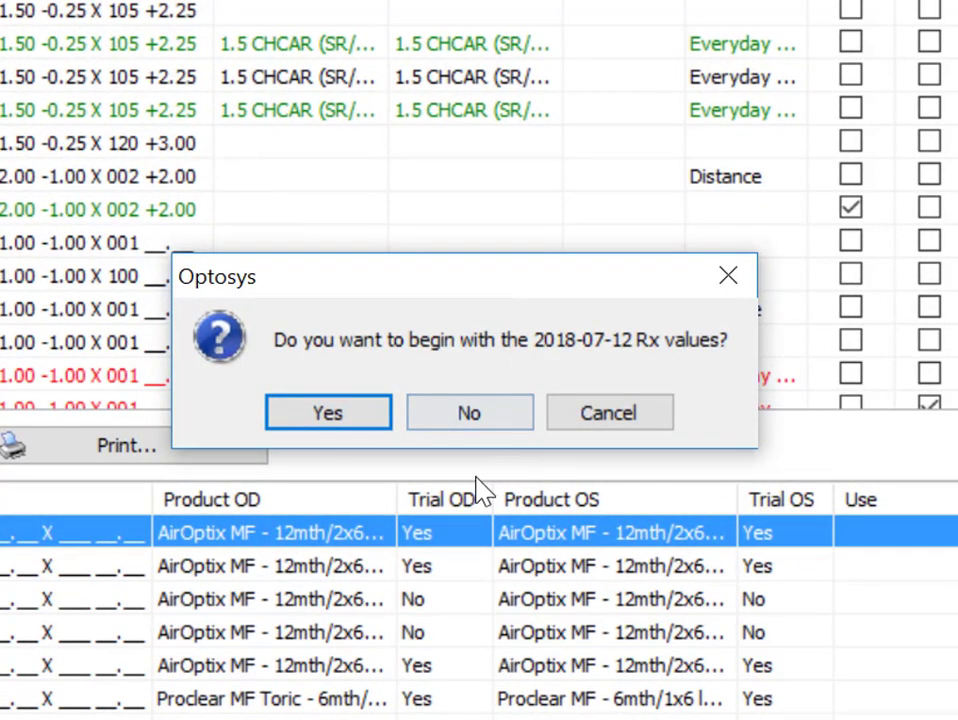
pyautogui.click(482, 415)
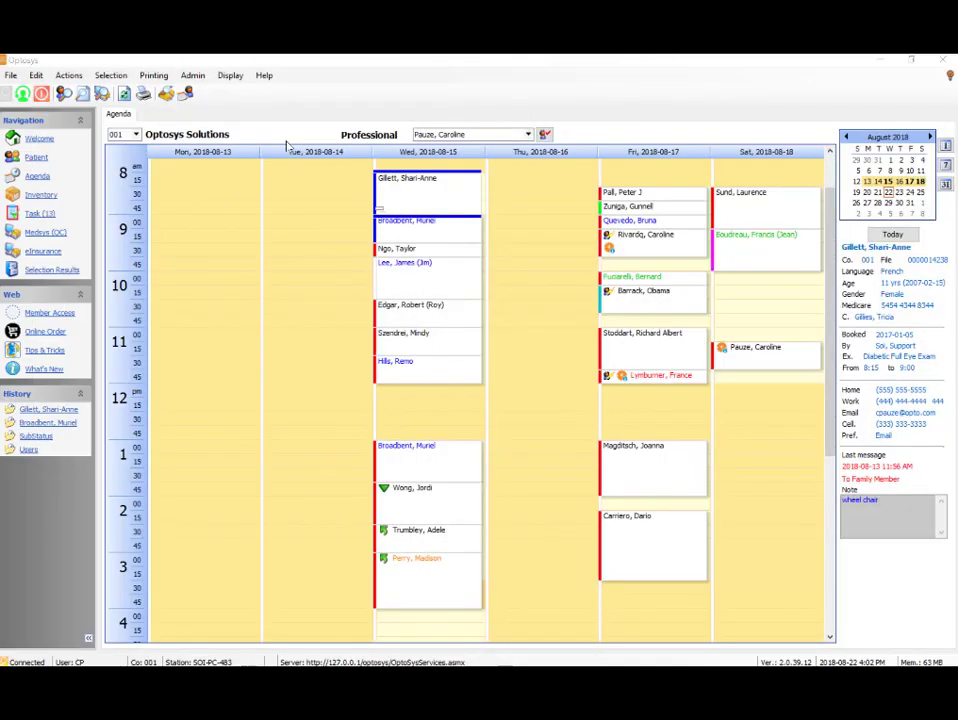
# Add an Rx for the patient of the Wednesday 8:00 appointment from its context menu
pyautogui.hotkey('shift', 'F10')
pyautogui.moveTo(530, 198)
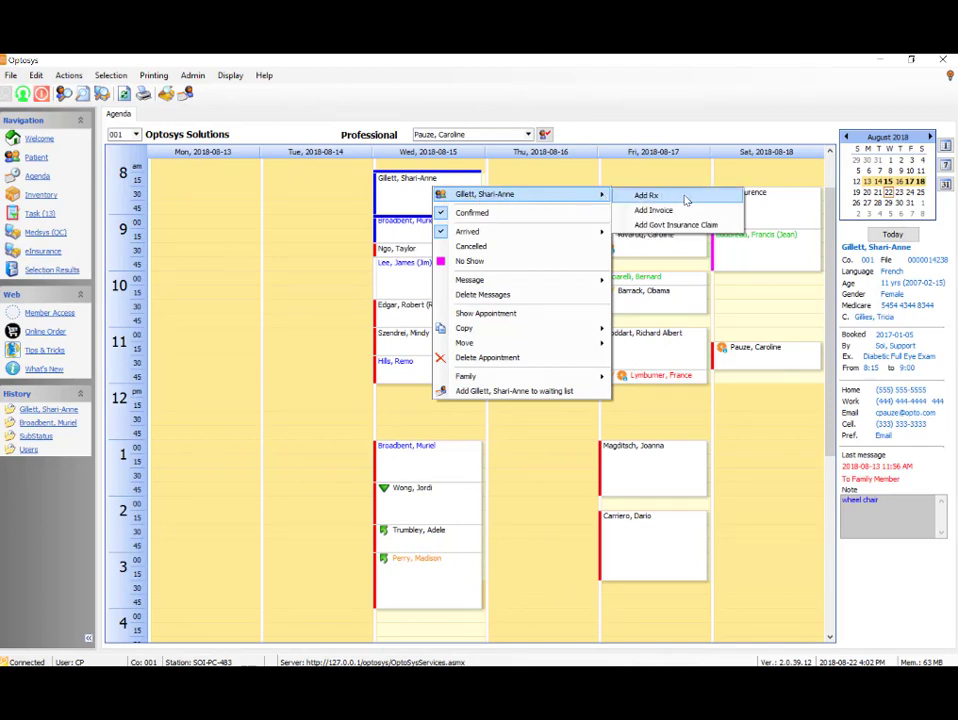
pyautogui.click(457, 150)
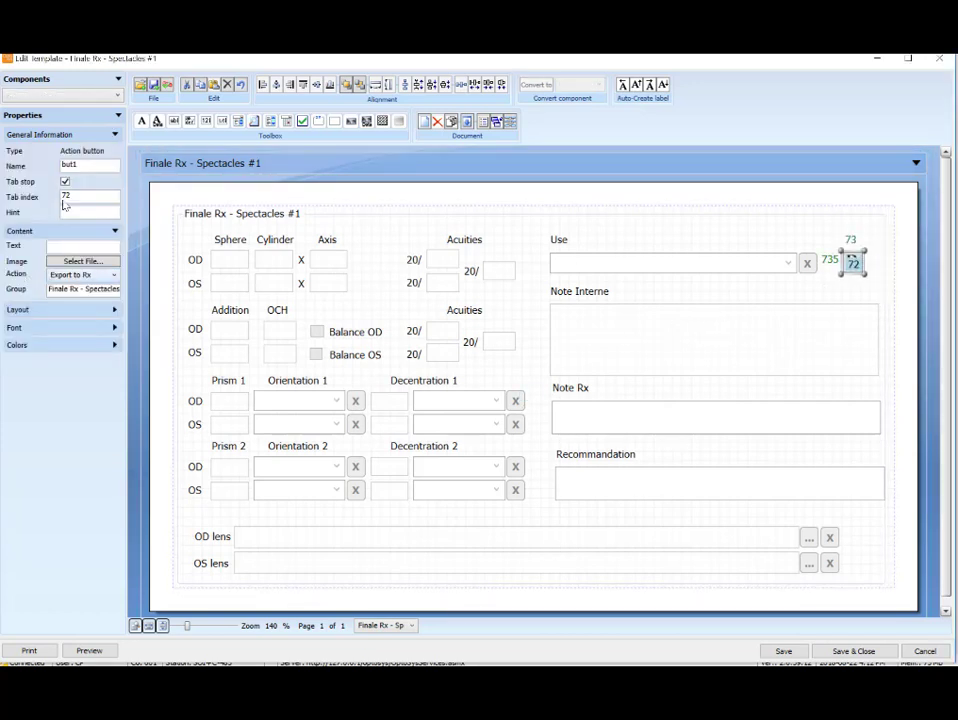
# Set the template button's Action to Export to Rx, then save and close the template
pyautogui.click(100, 274)
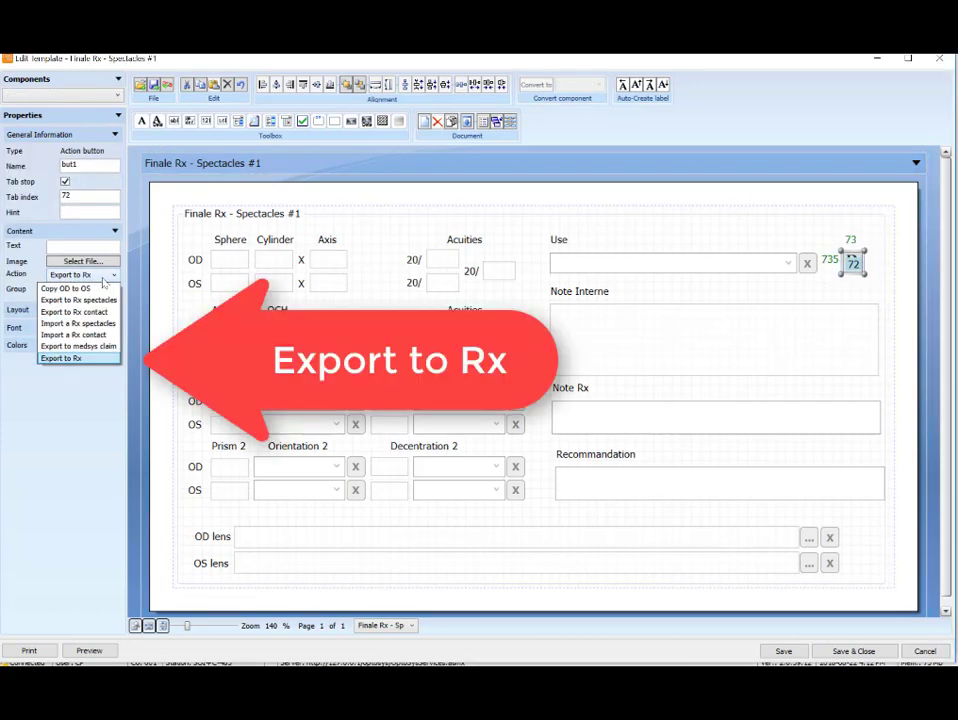
pyautogui.click(94, 358)
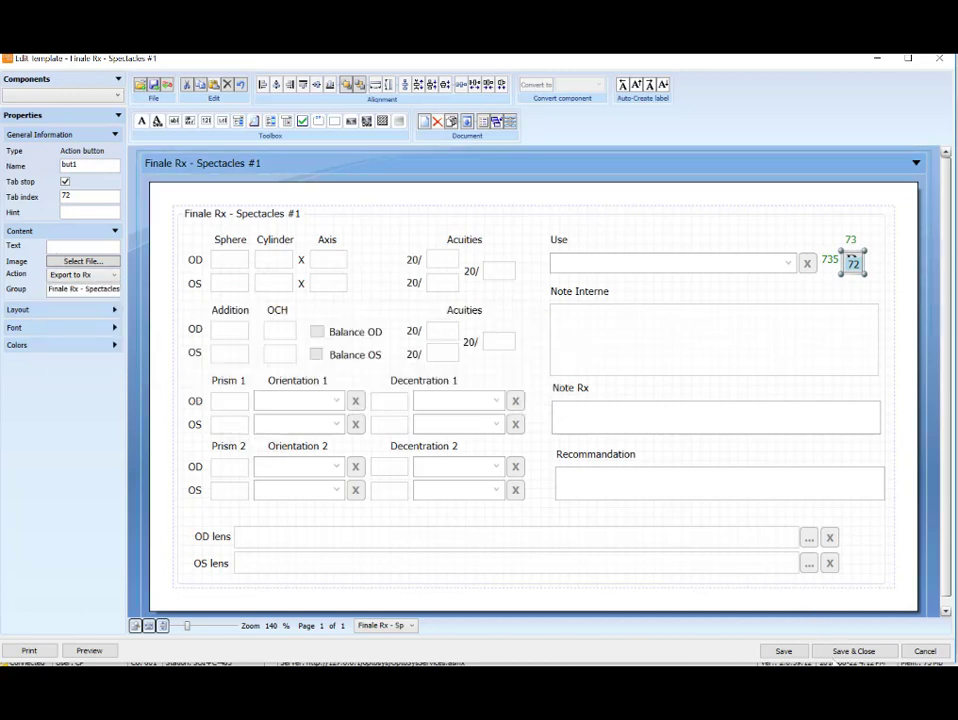
pyautogui.click(865, 651)
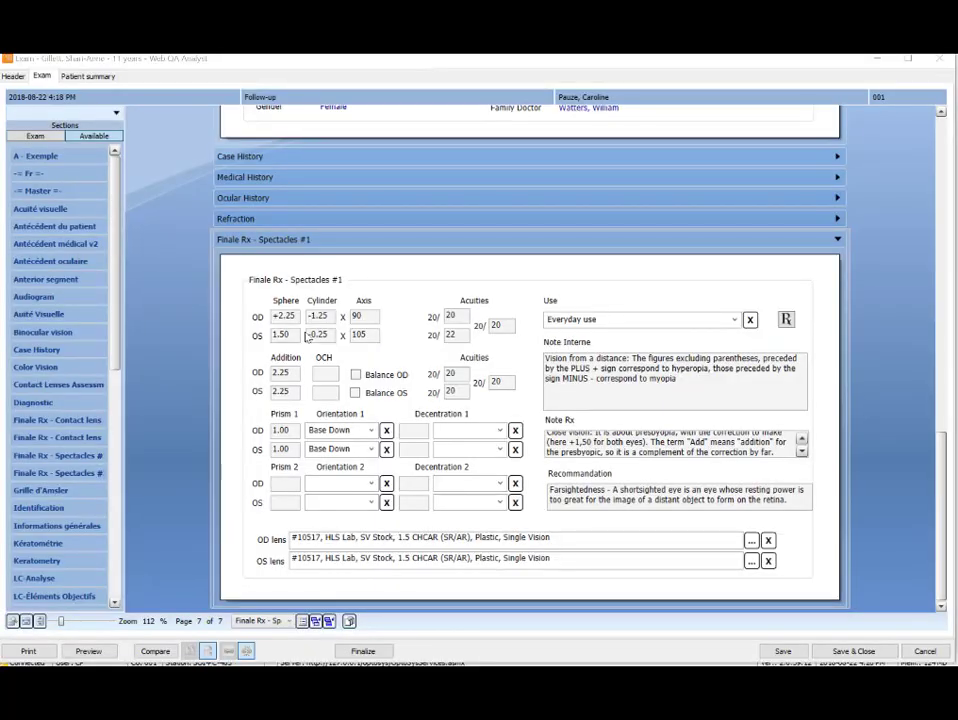
pyautogui.click(787, 320)
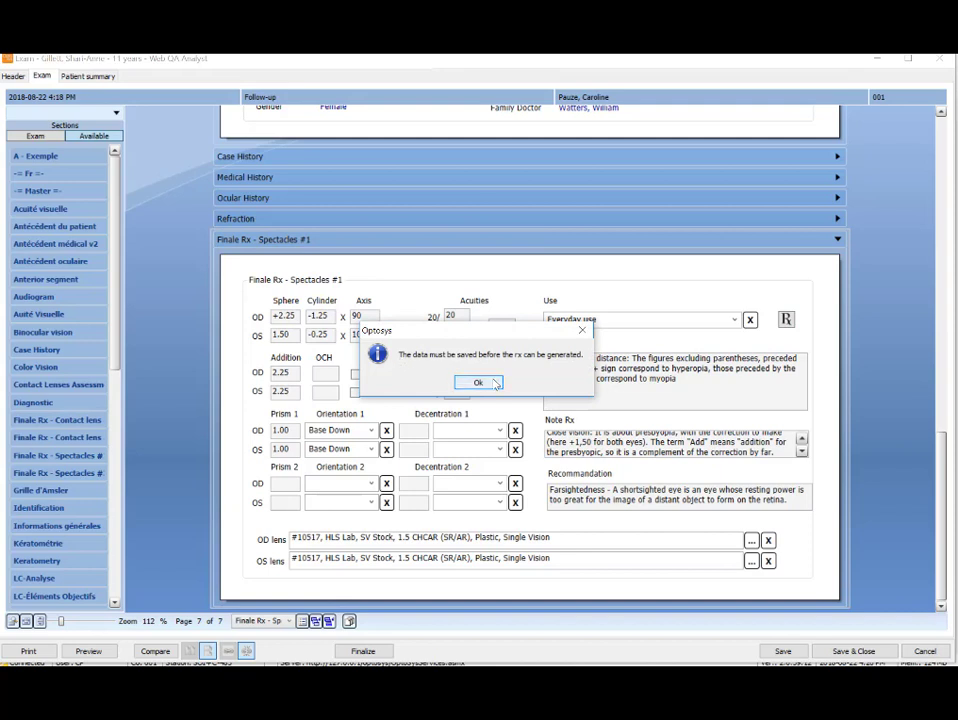
pyautogui.press('Return')
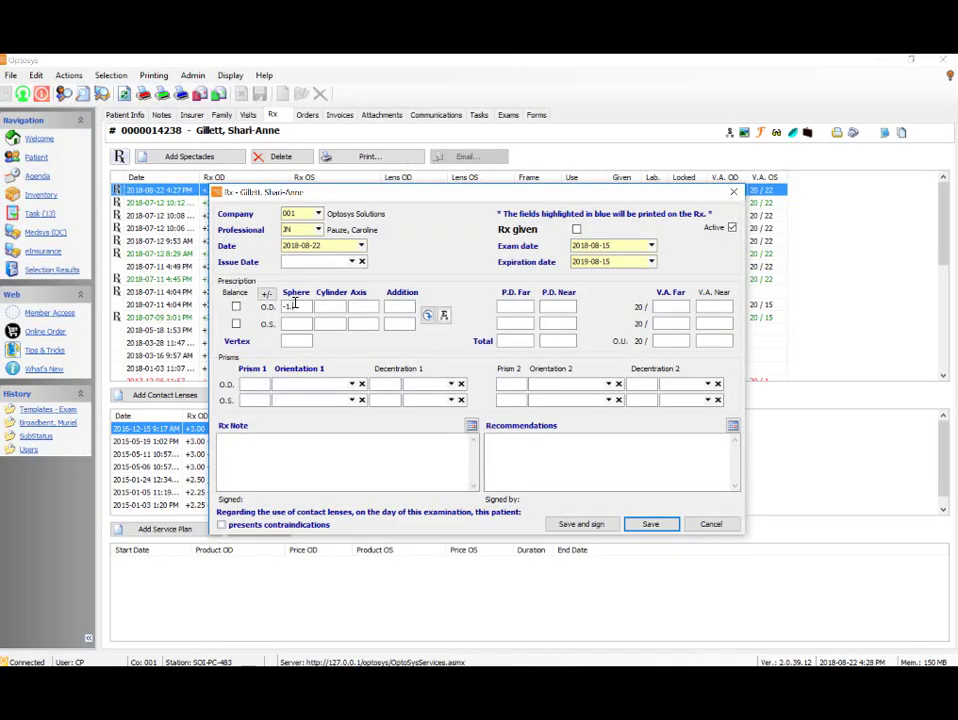
# Enter O.D. values -1.25 and -.25, then import the 2018-08-22 exam into the Rx
pyautogui.write('-1.25')
pyautogui.click(325, 307)
pyautogui.write('-.25')
pyautogui.click(446, 317)
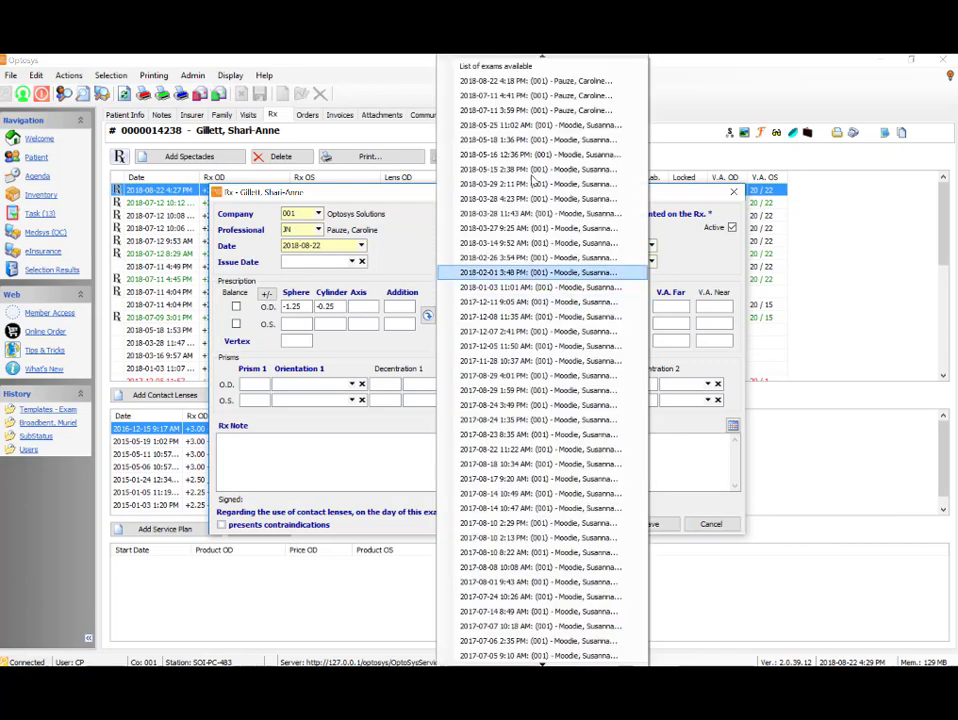
pyautogui.click(559, 84)
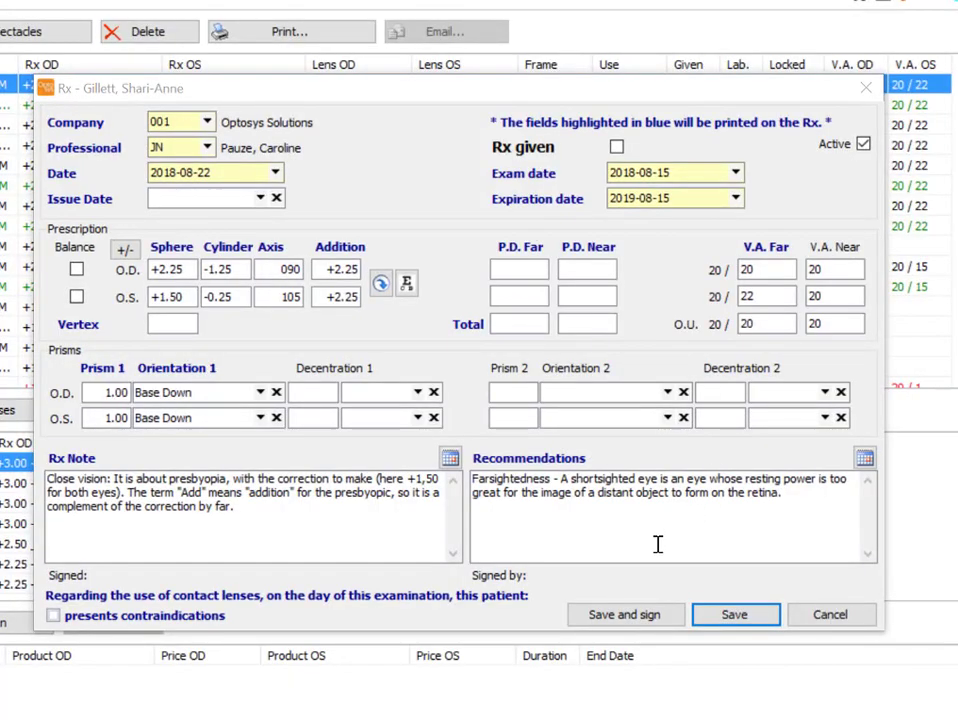
# Save the new Rx and sign it by entering the signature password
pyautogui.click(623, 615)
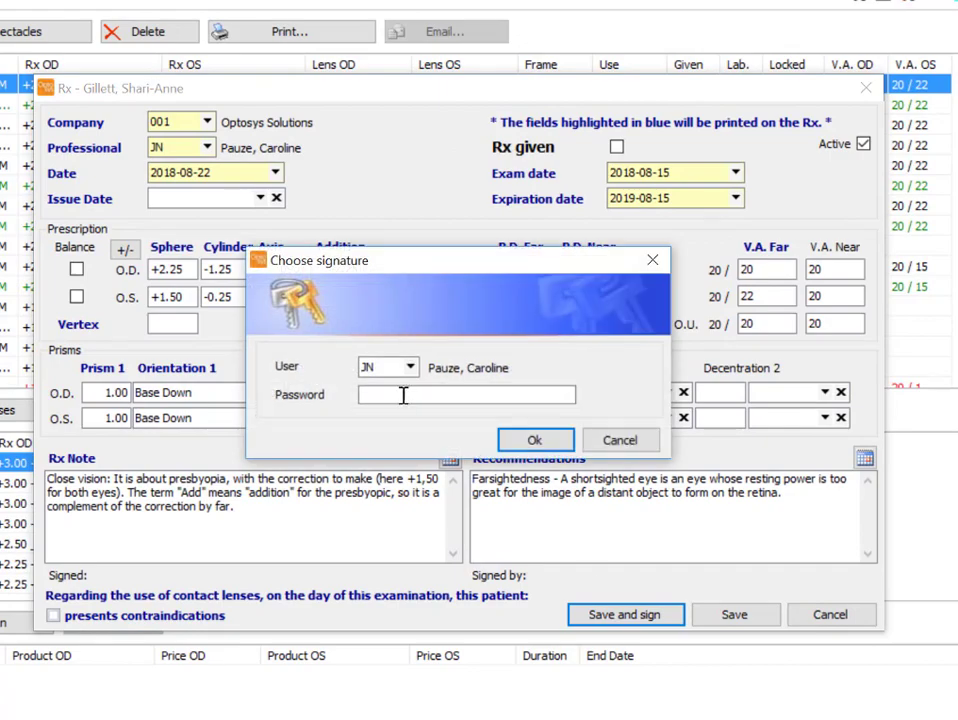
pyautogui.press('Return')
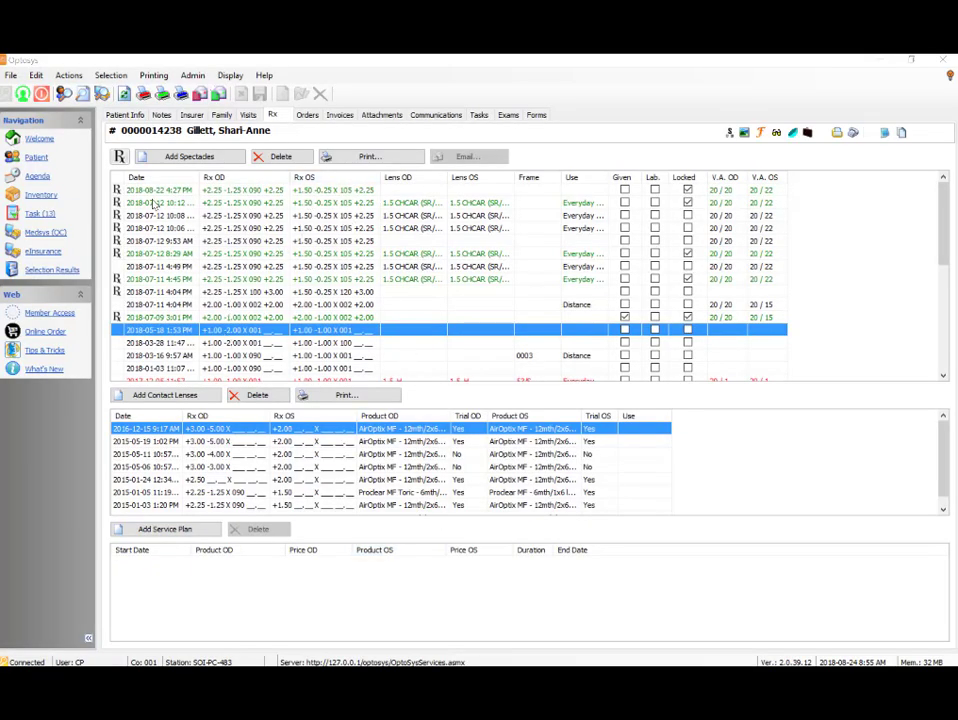
pyautogui.click(224, 190)
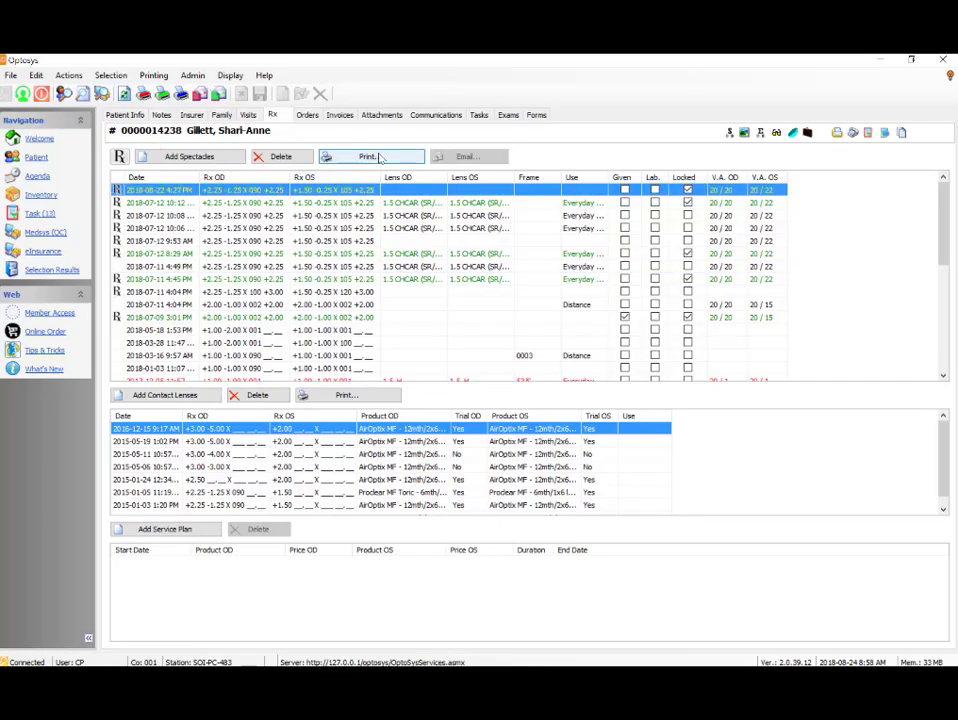
pyautogui.click(365, 156)
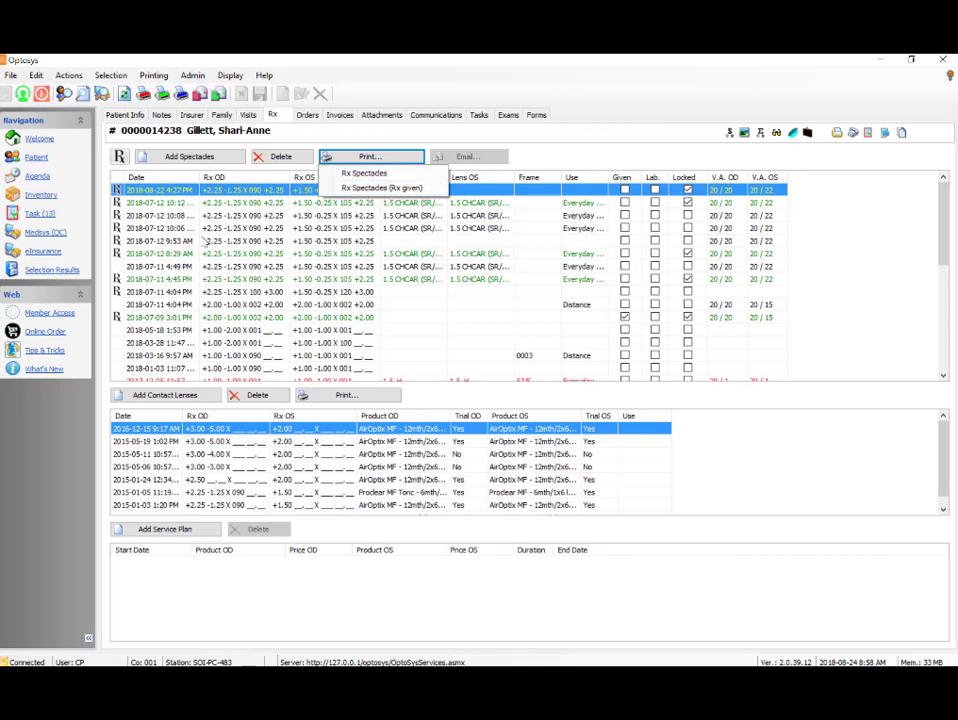
pyautogui.click(92, 201)
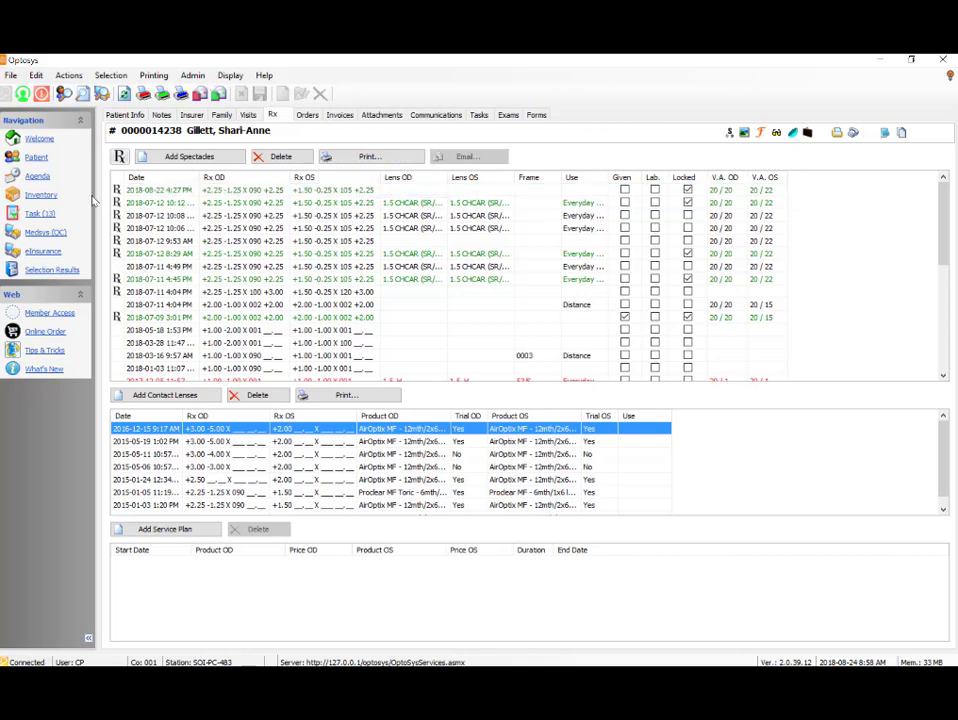
pyautogui.click(365, 156)
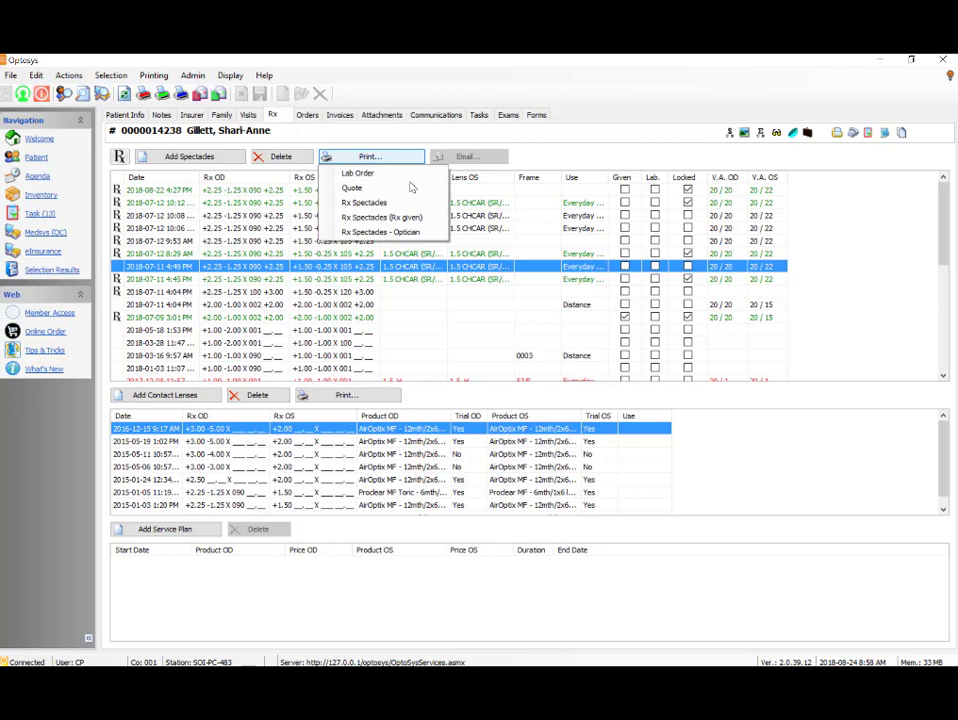
pyautogui.click(415, 232)
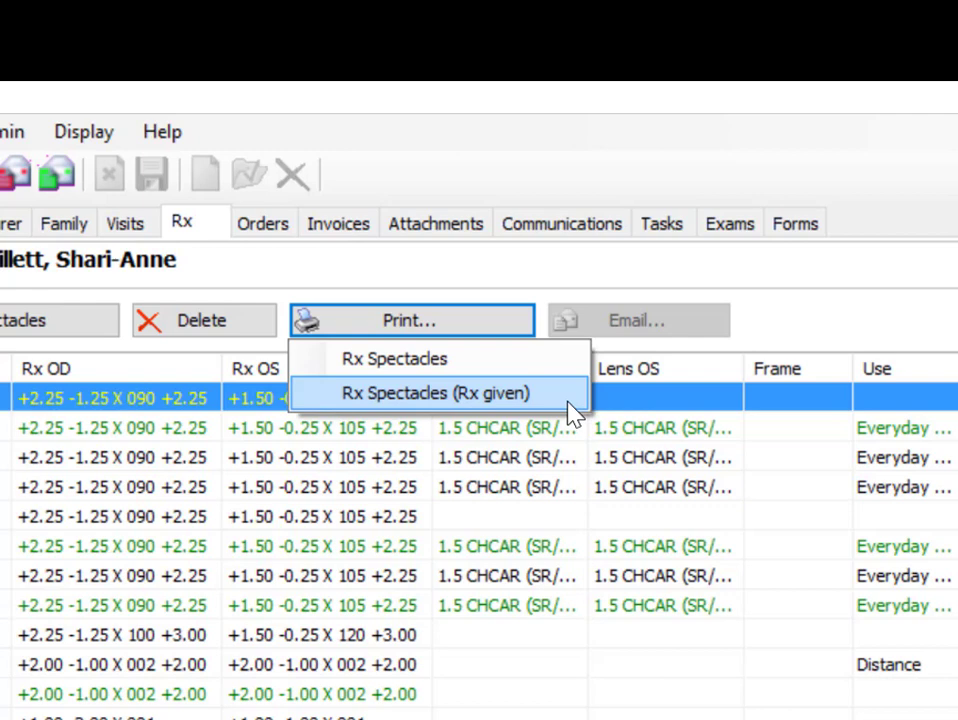
pyautogui.click(568, 410)
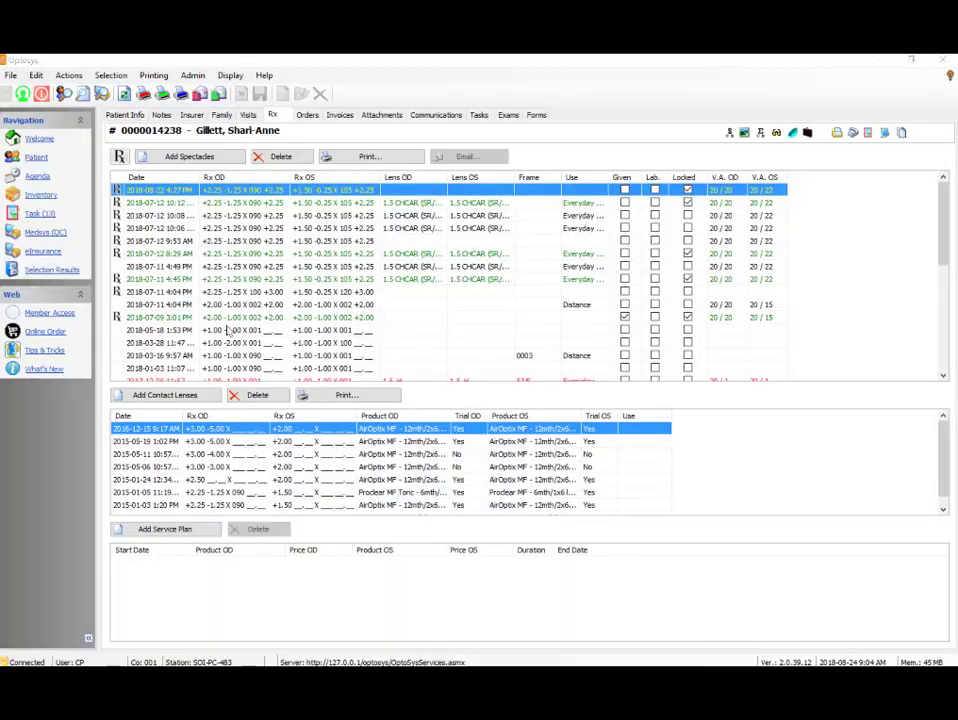
pyautogui.click(298, 229)
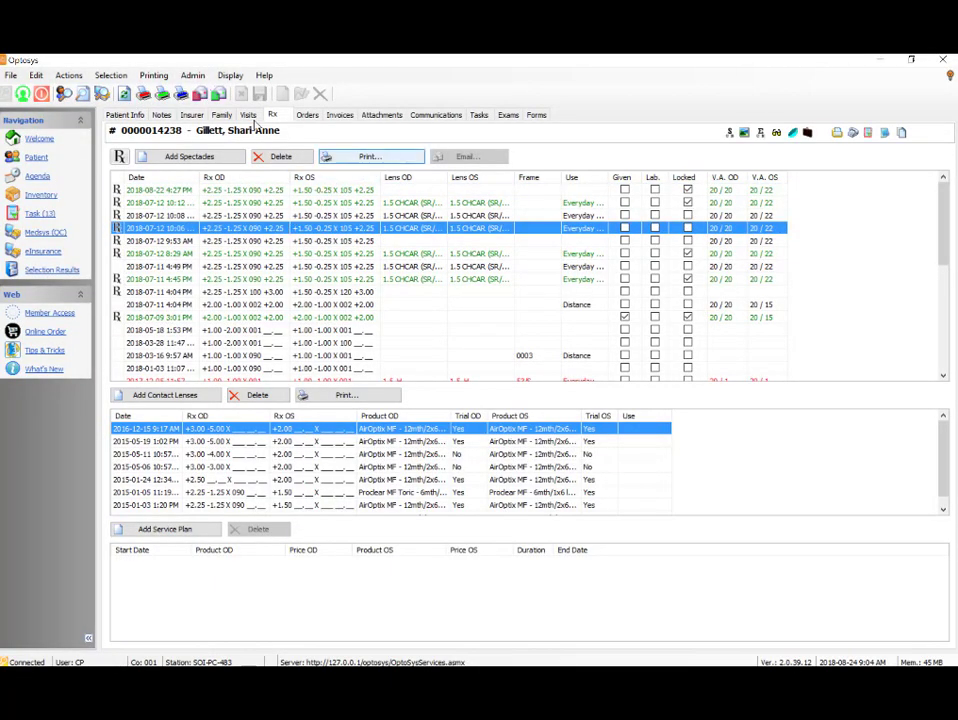
pyautogui.click(372, 157)
pyautogui.click(400, 187)
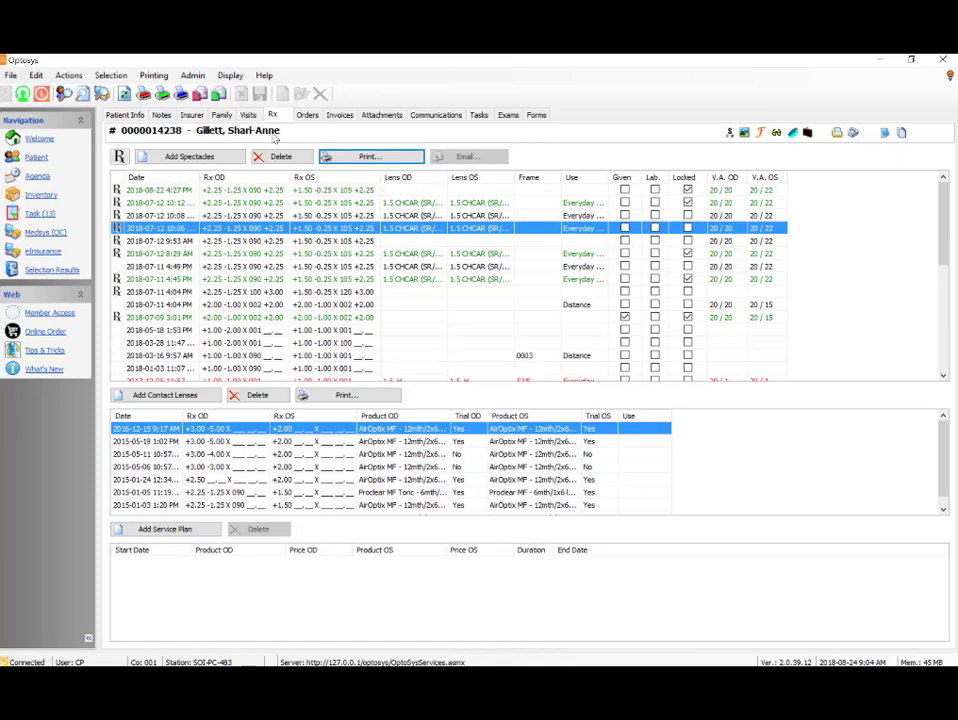